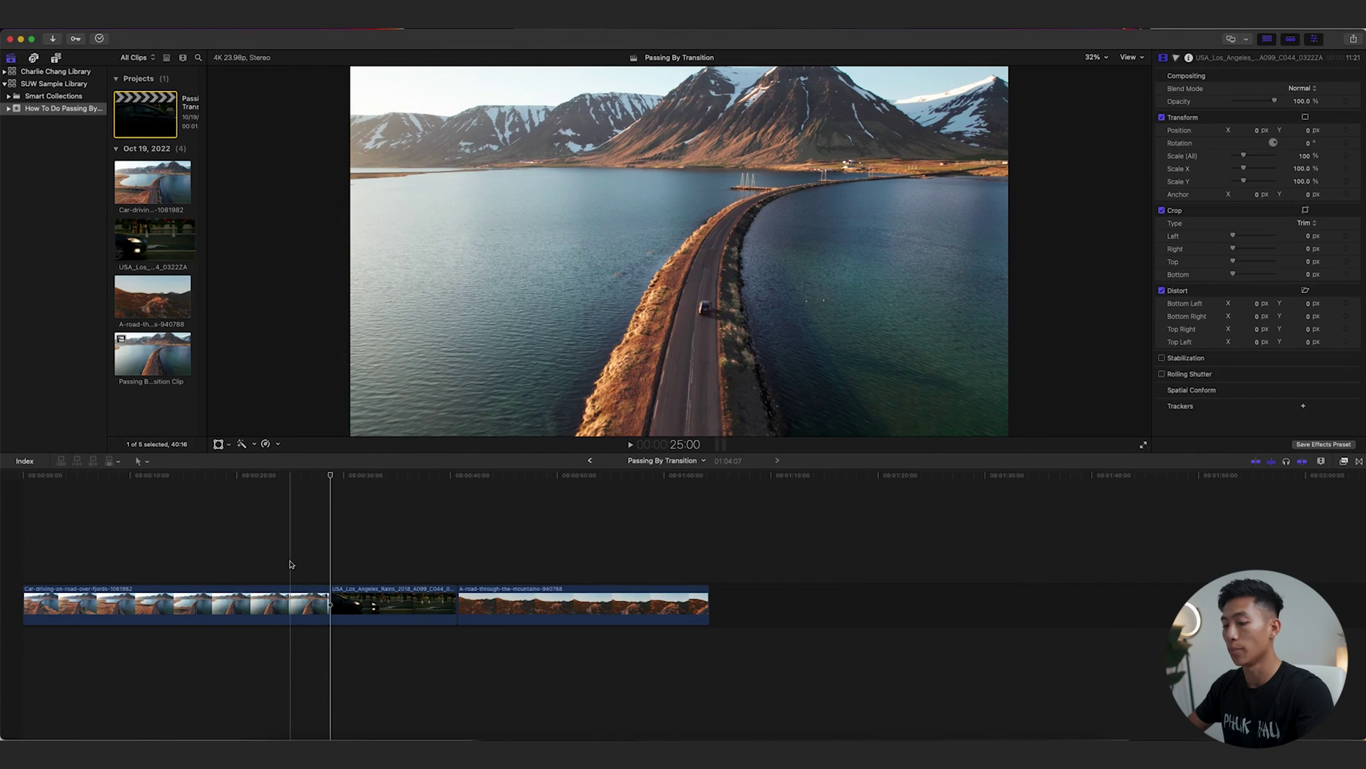
Select the three fjord timeline clips and combine them into compound clip 'Passing By Transition Clip 1'.
super+click(287, 600)
super+click(395, 605)
super+click(555, 605)
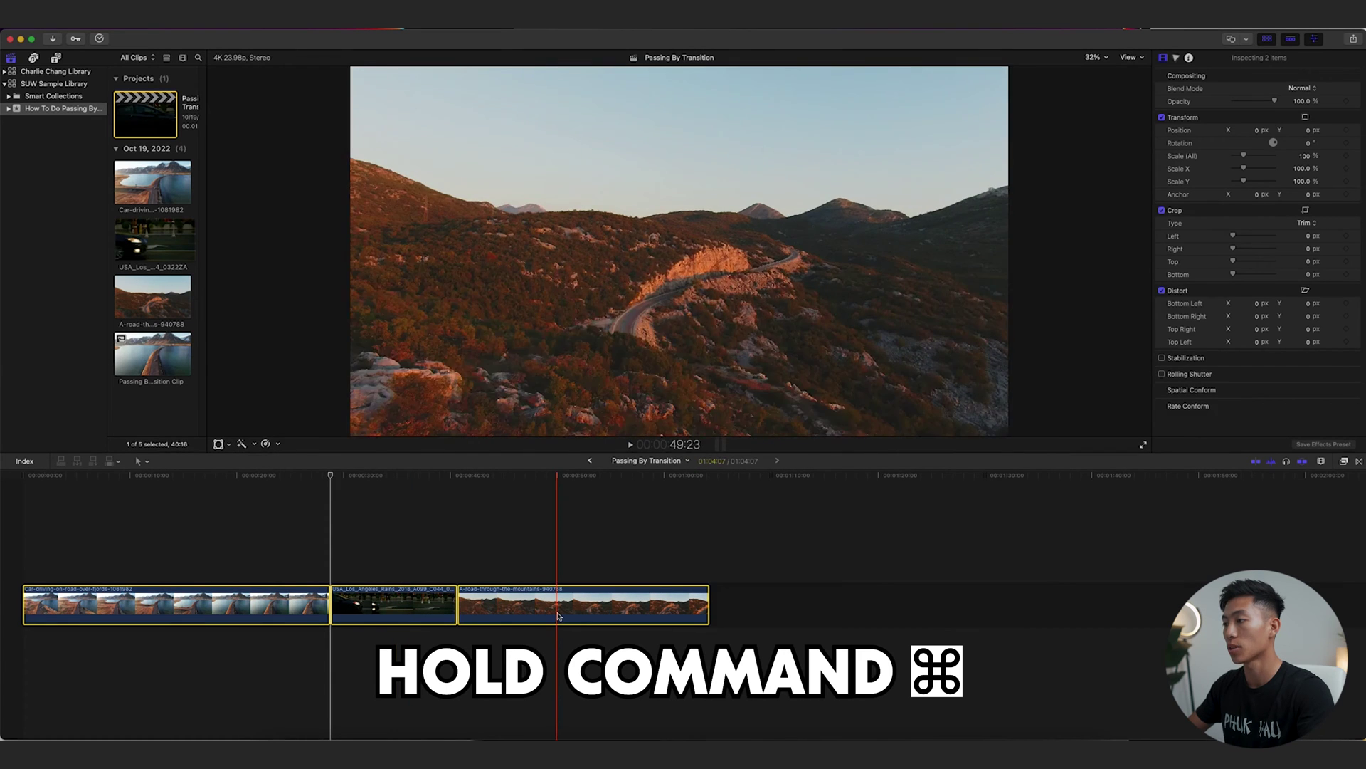
click(335, 567)
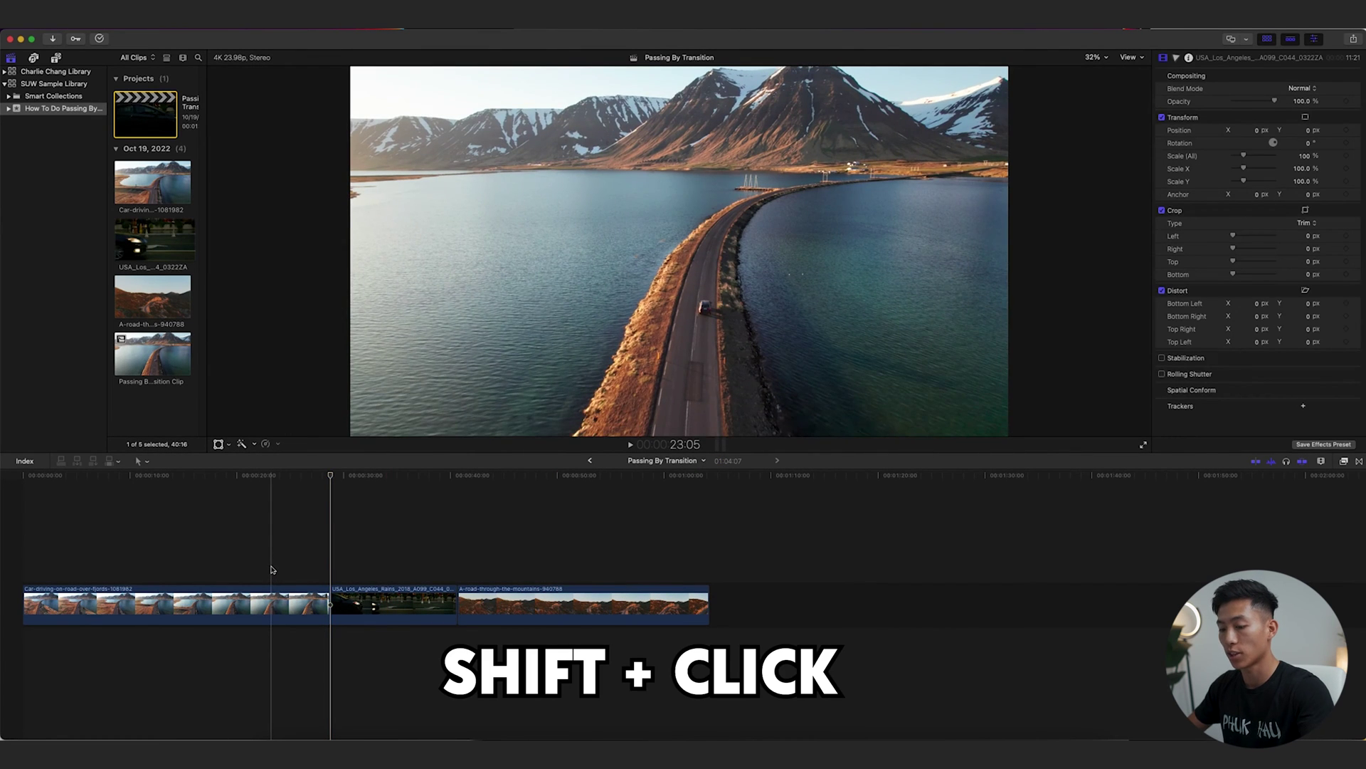
click(269, 596)
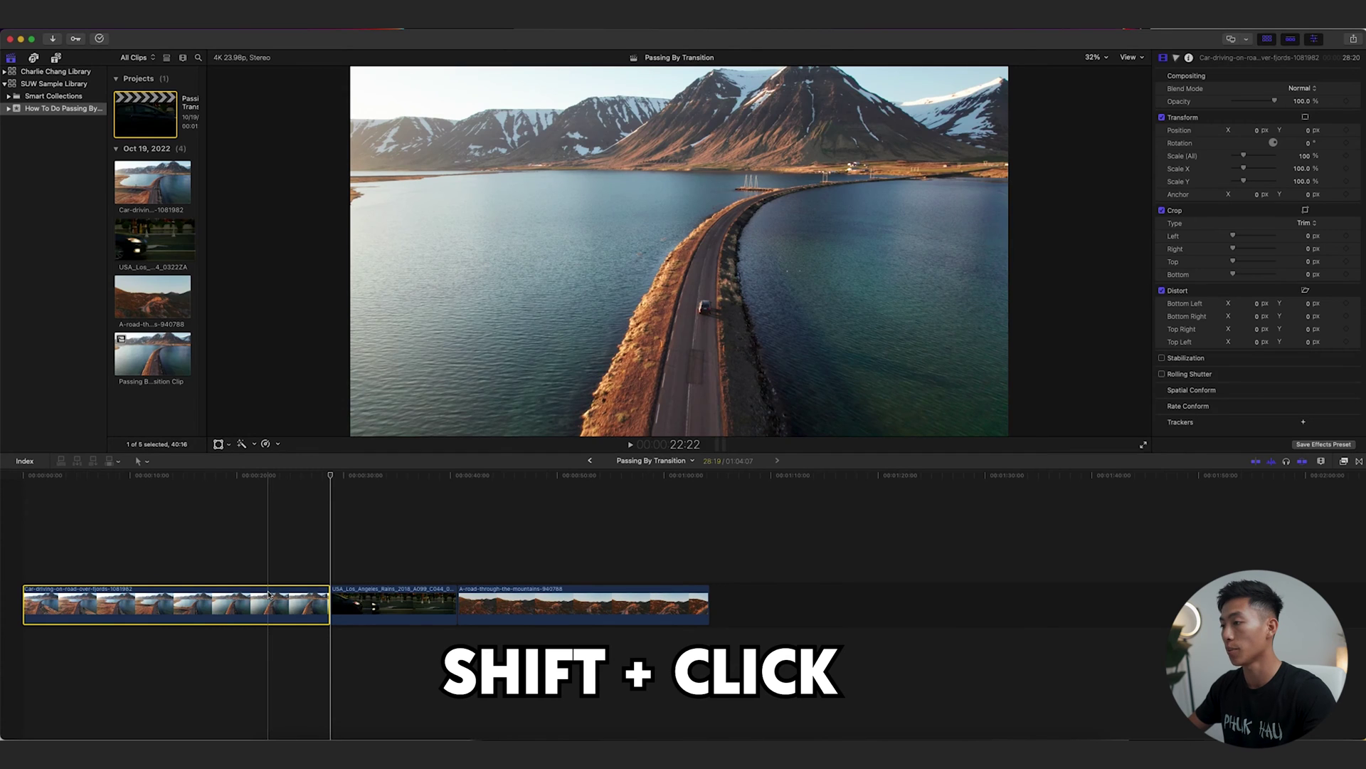
shift+click(556, 605)
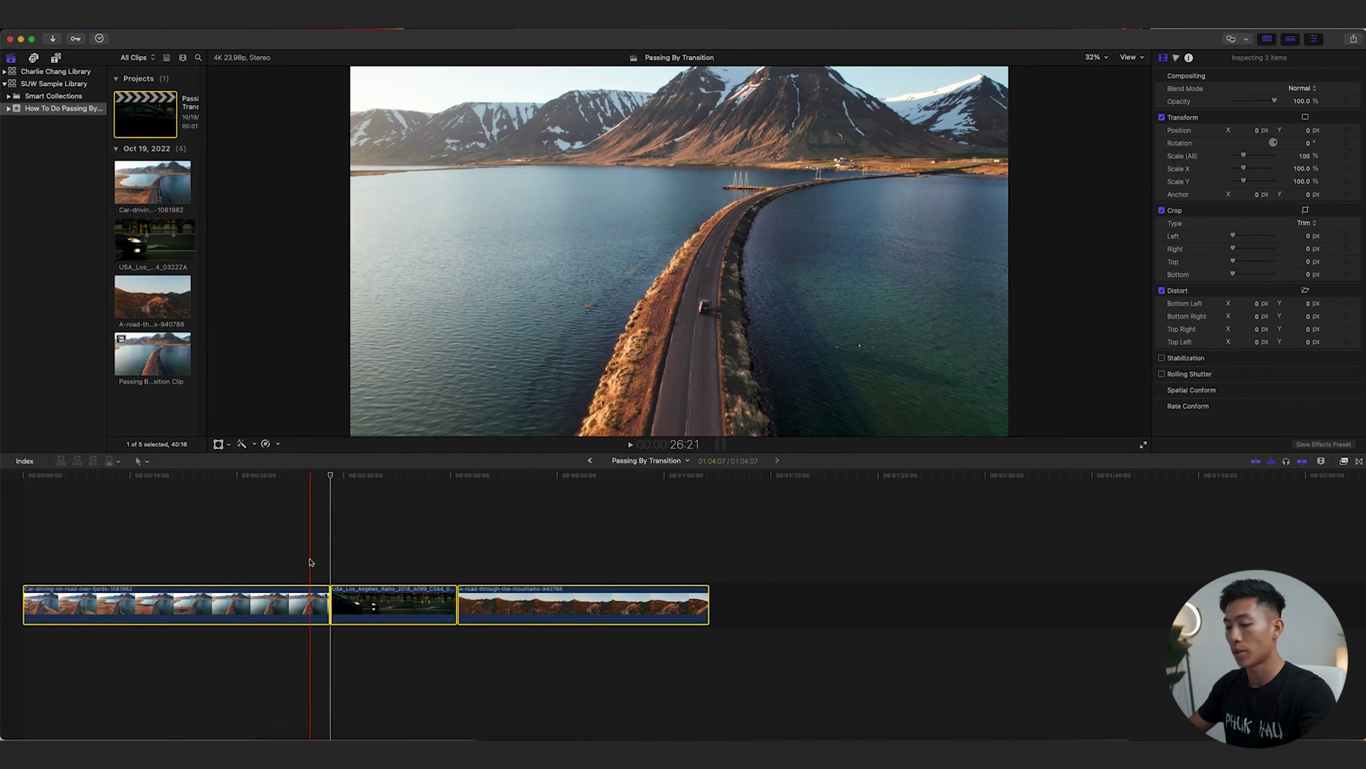
right_click(299, 606)
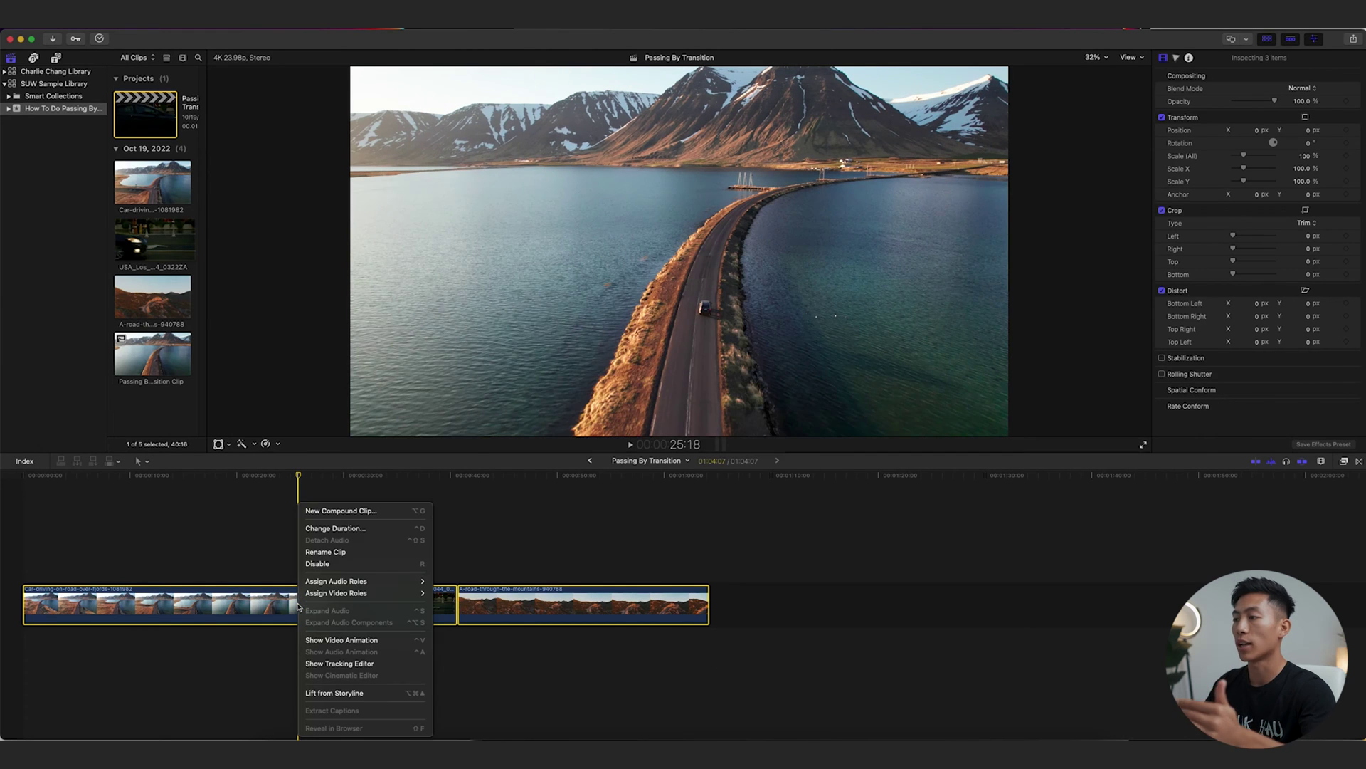
click(342, 513)
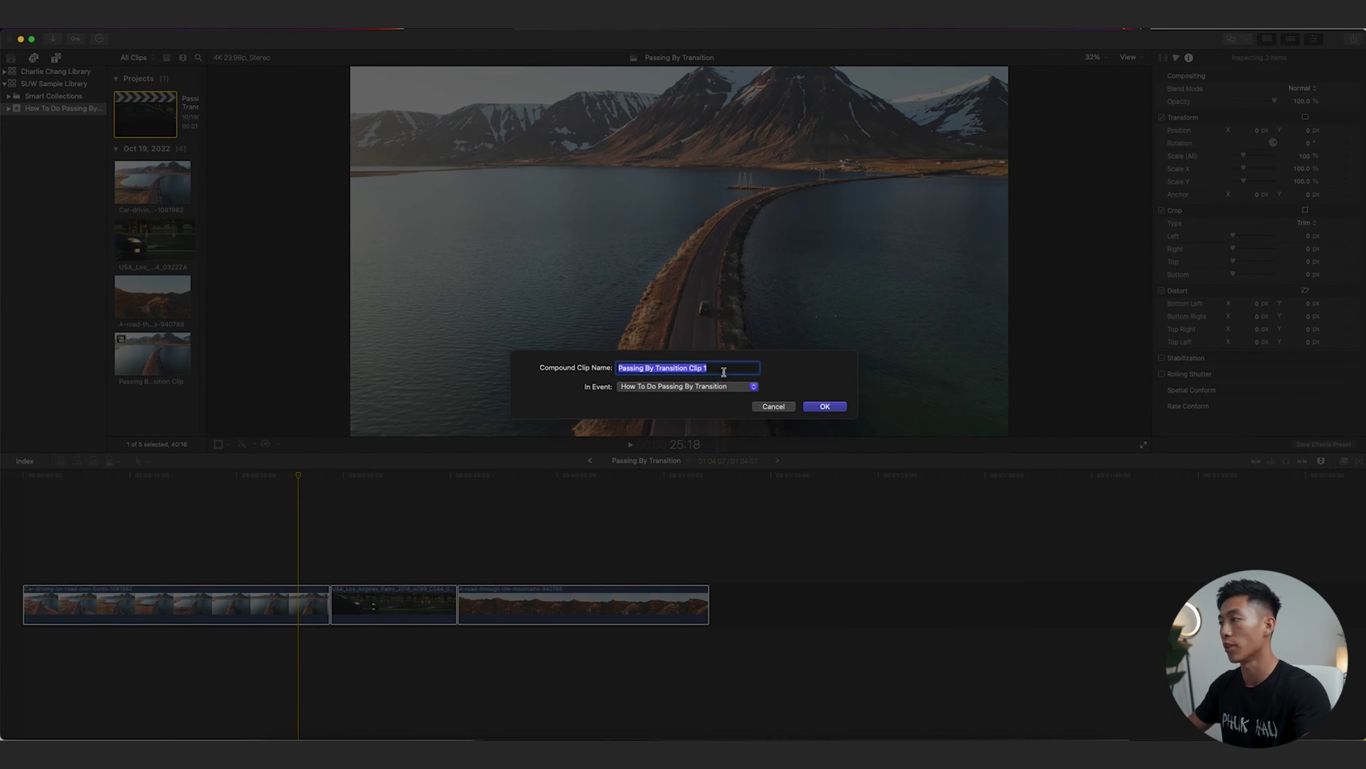
click(825, 407)
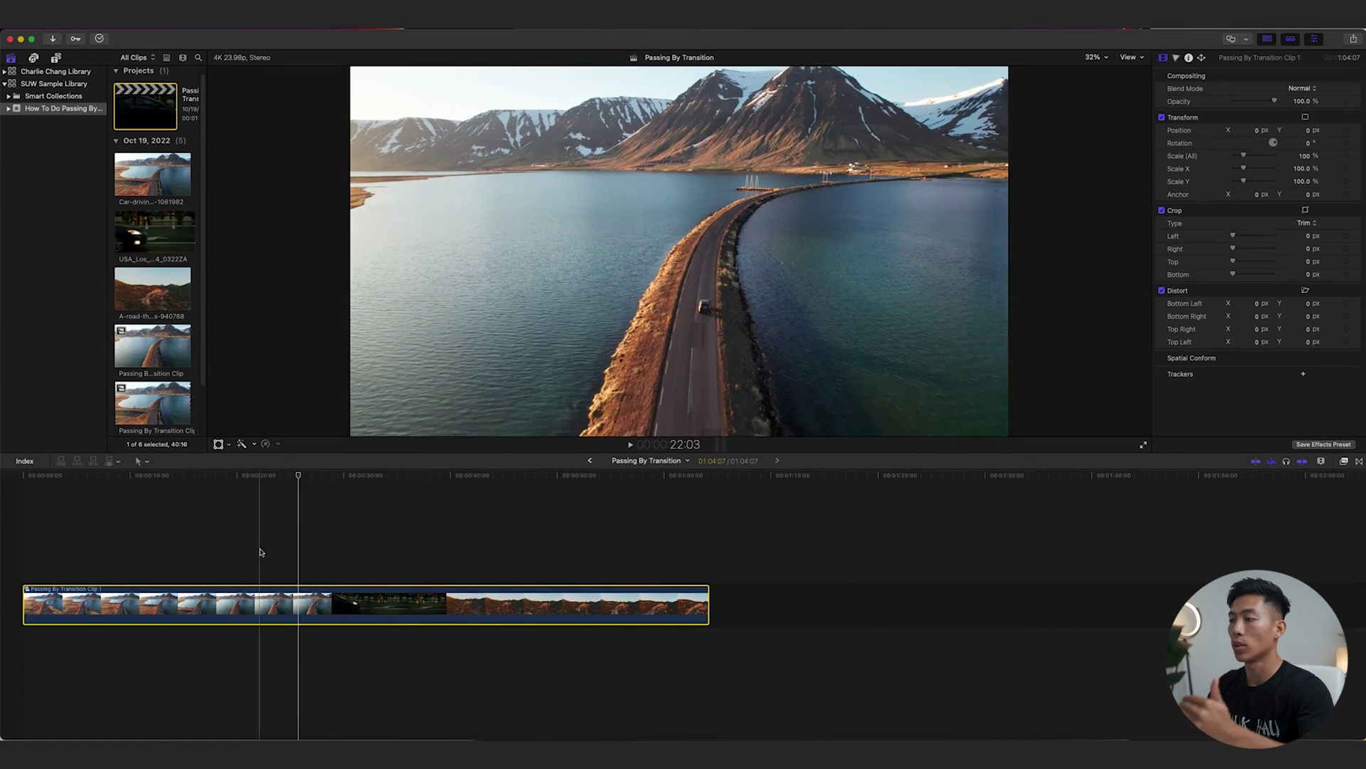
Open the compound clip to inspect its contents, then return to the project timeline.
double_click(279, 607)
key(cmd+4)
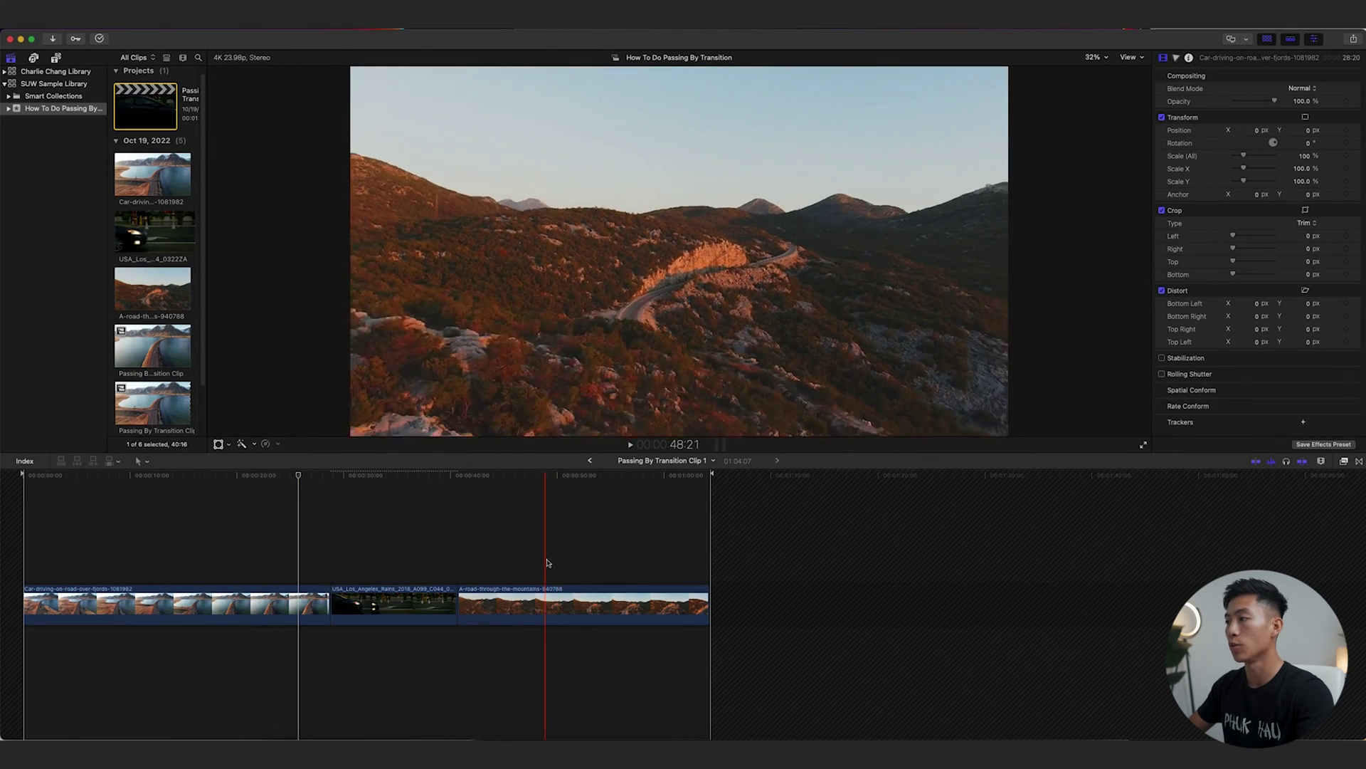
click(589, 461)
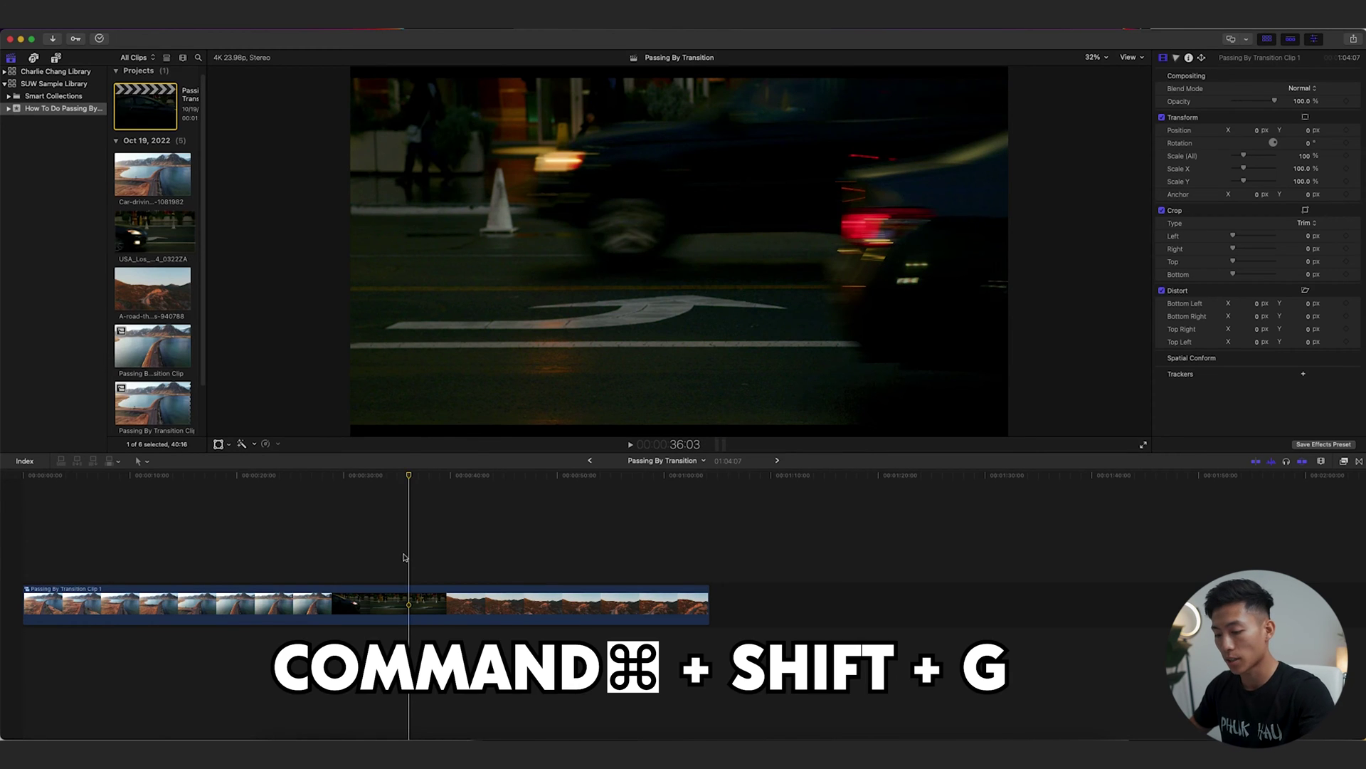
Break the compound clip apart and regroup its three clips as 'Passing By Transition Clip 2'.
click(399, 592)
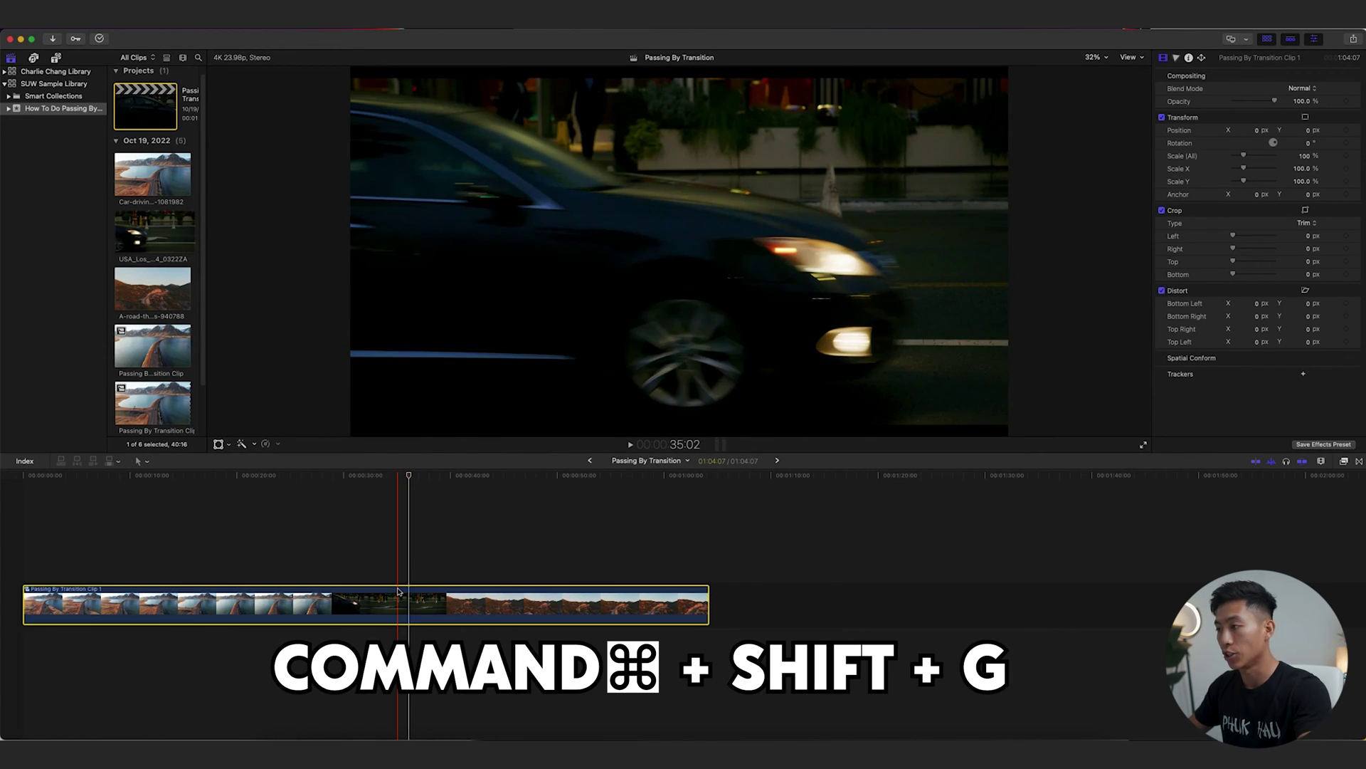
key(super+shift+g)
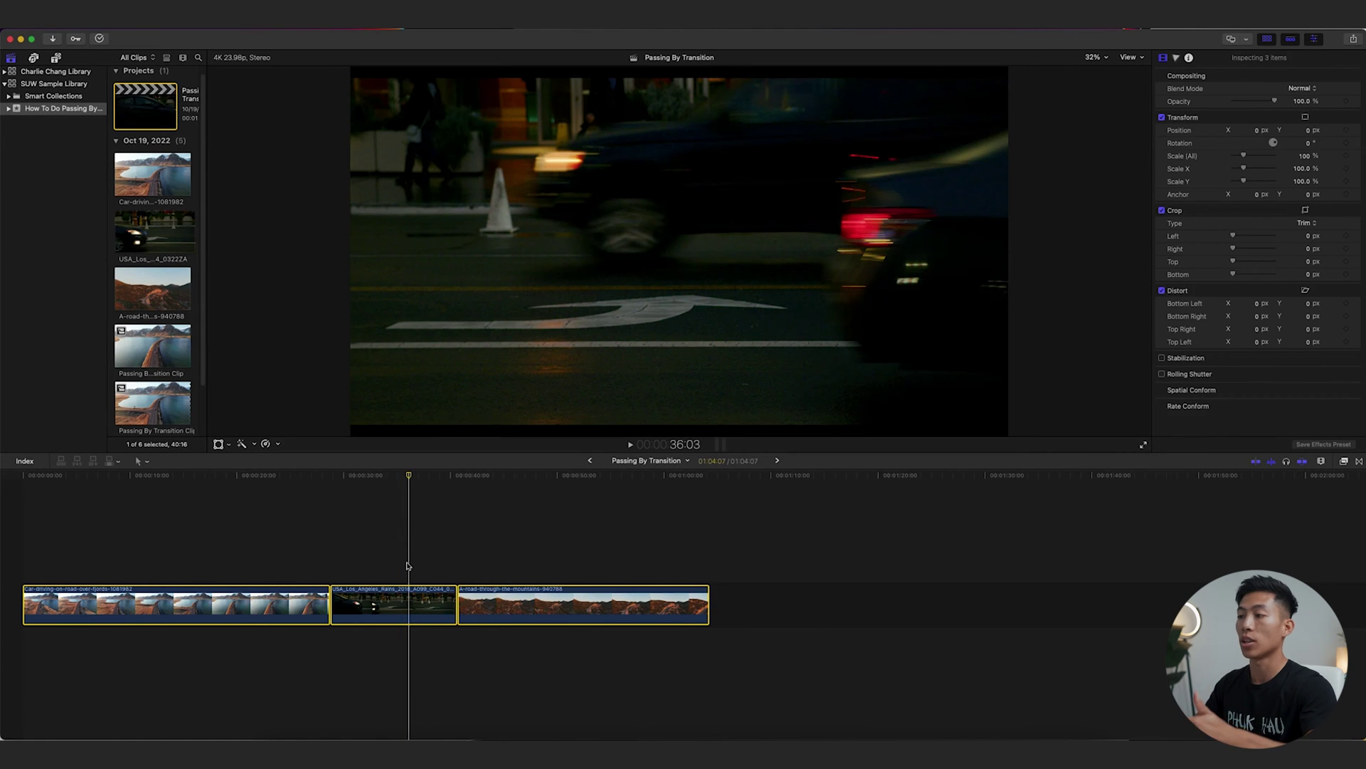
key(alt+g)
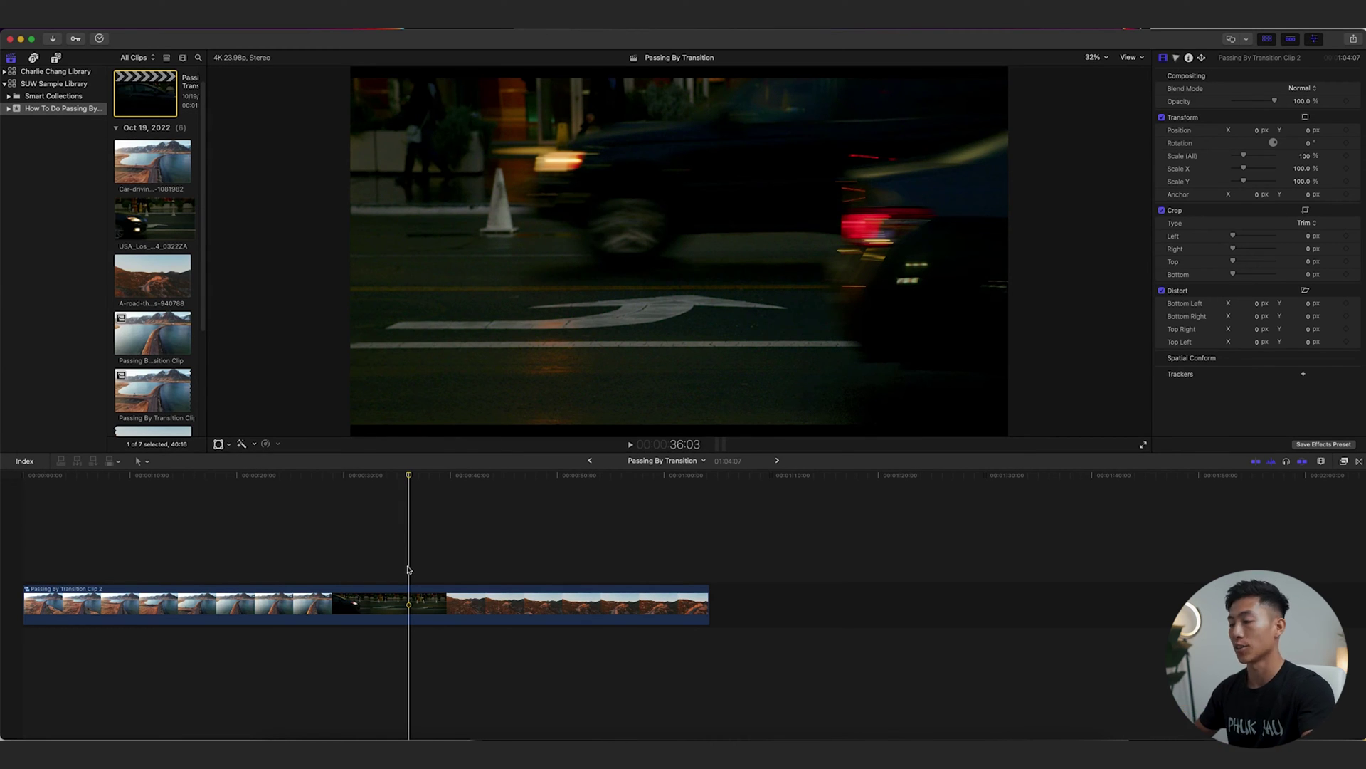
Inside Clip 2, stack a fjords copy above the storyline and group the stacked fjord clips.
double_click(409, 605)
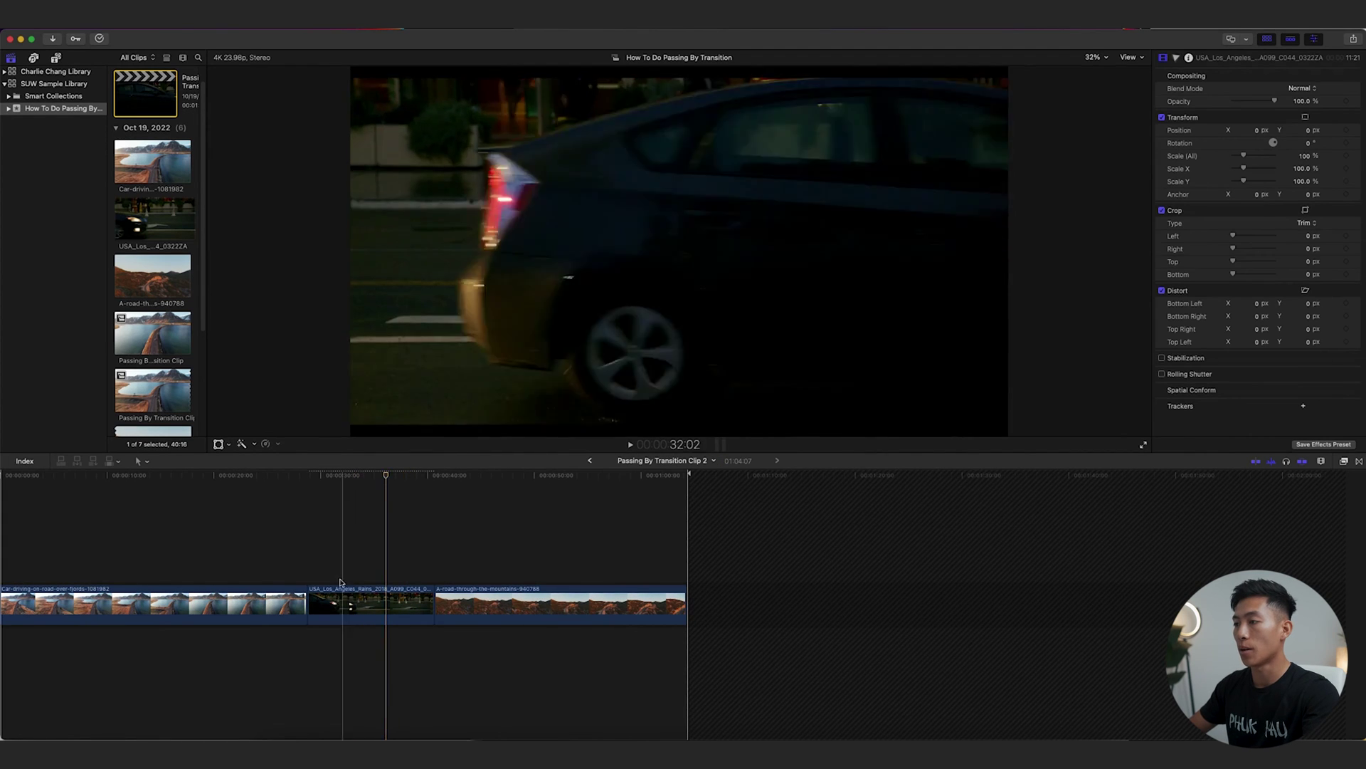
drag(107, 608, 280, 539)
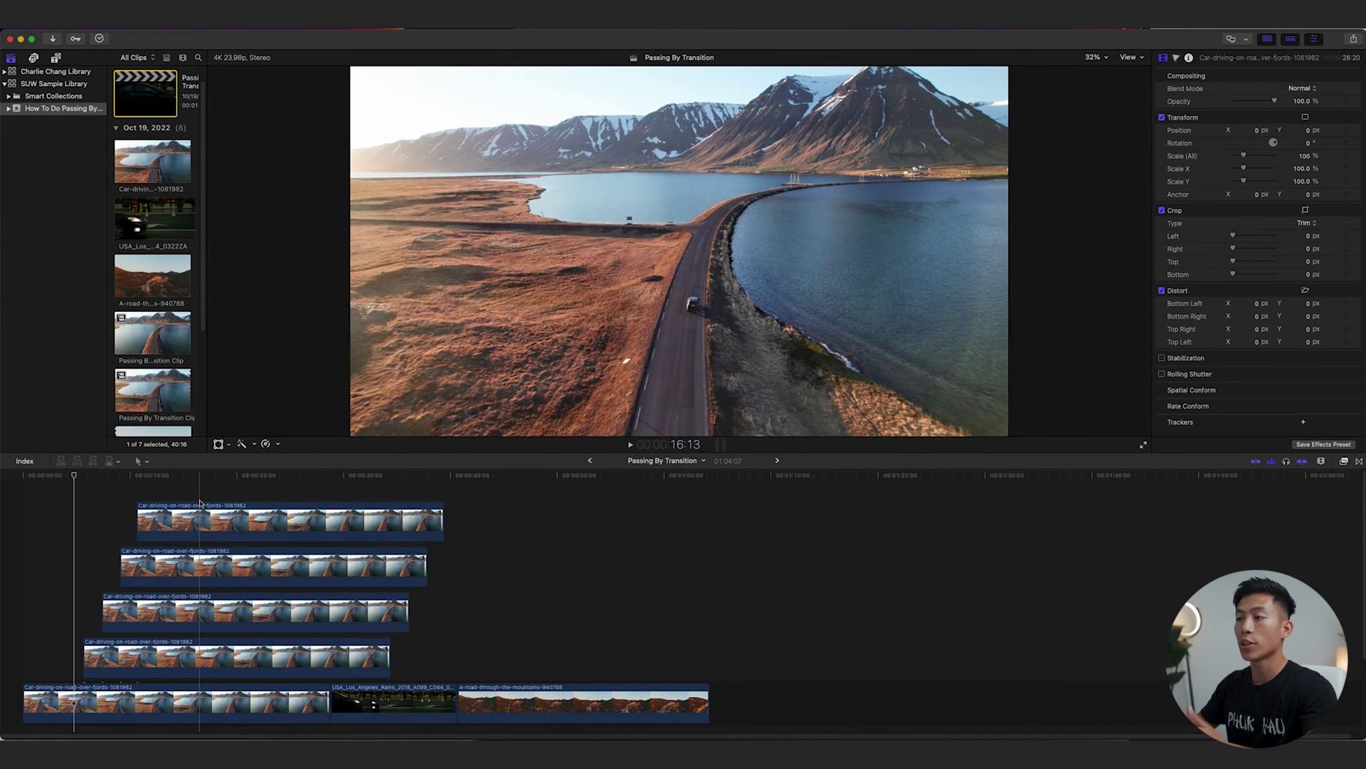
drag(200, 496, 163, 704)
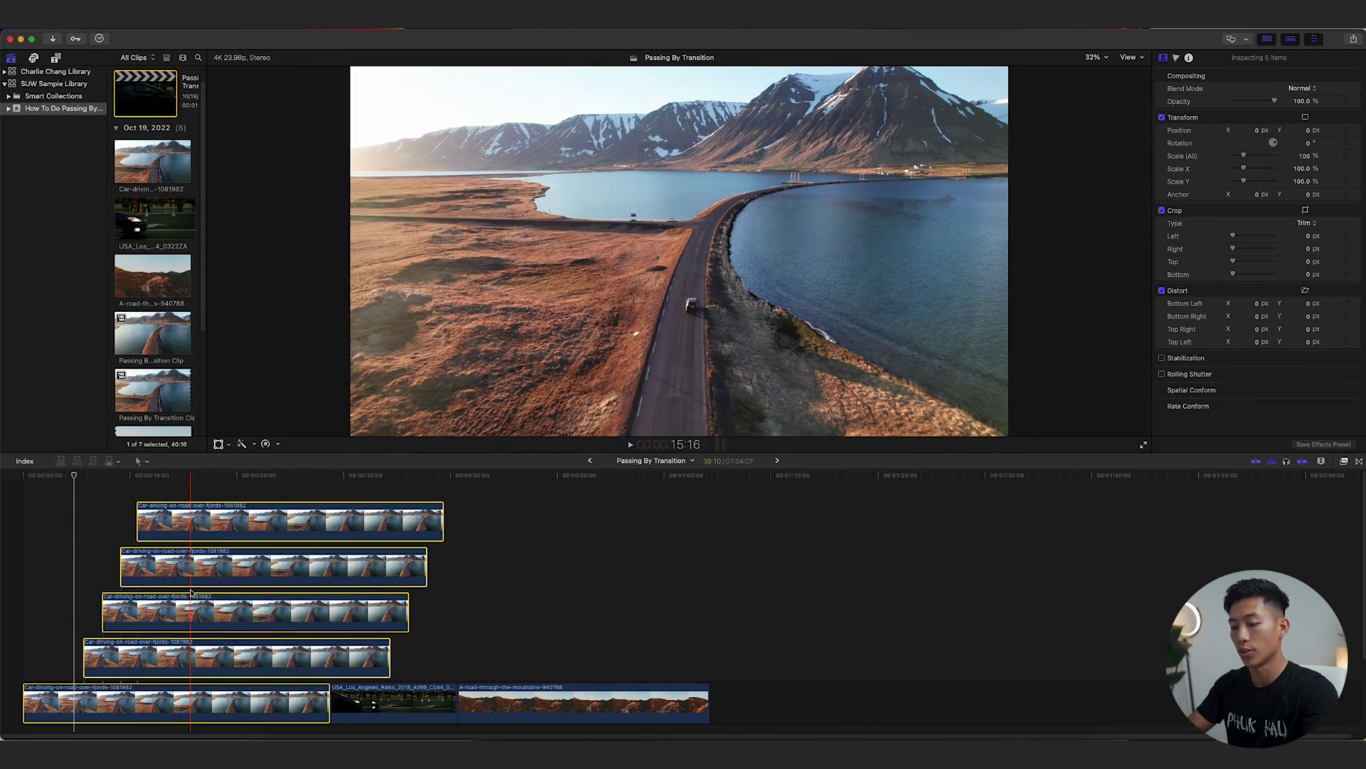
key(alt+g)
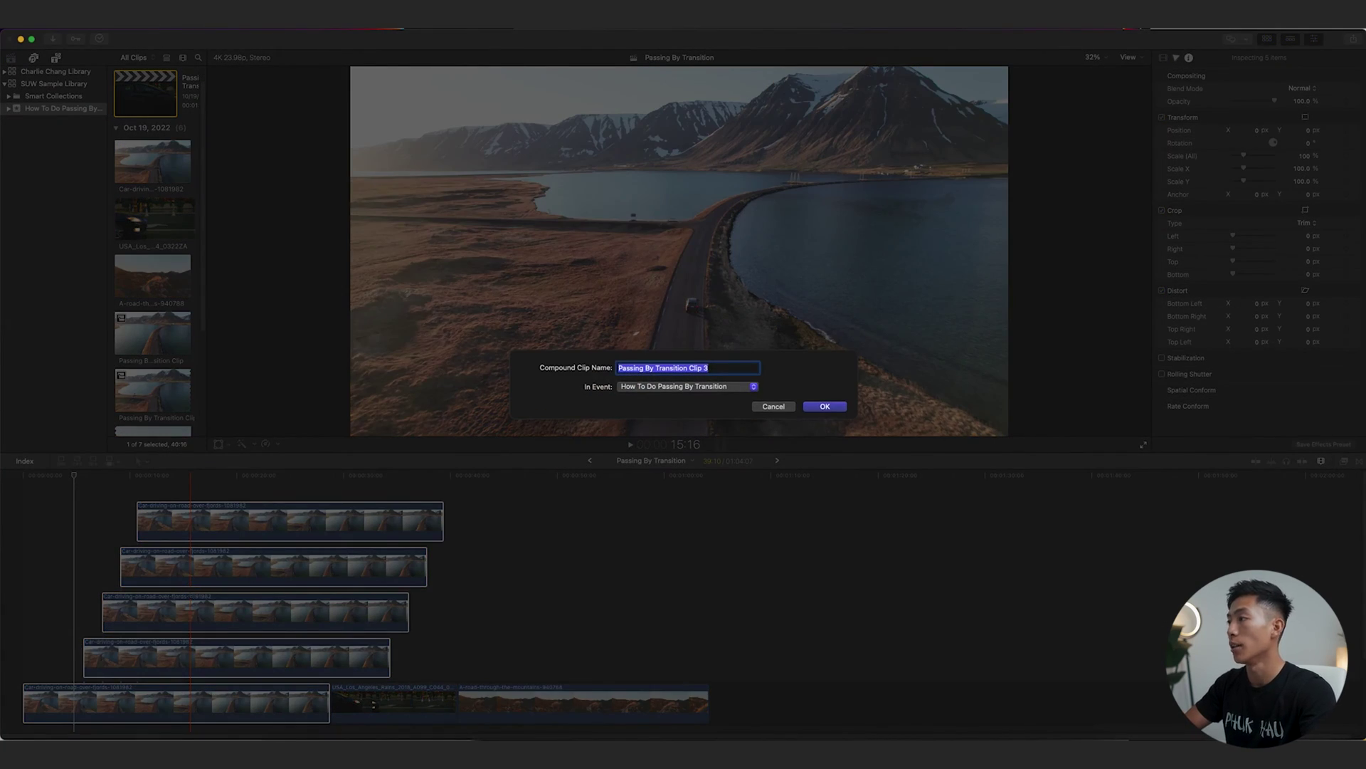
key(Return)
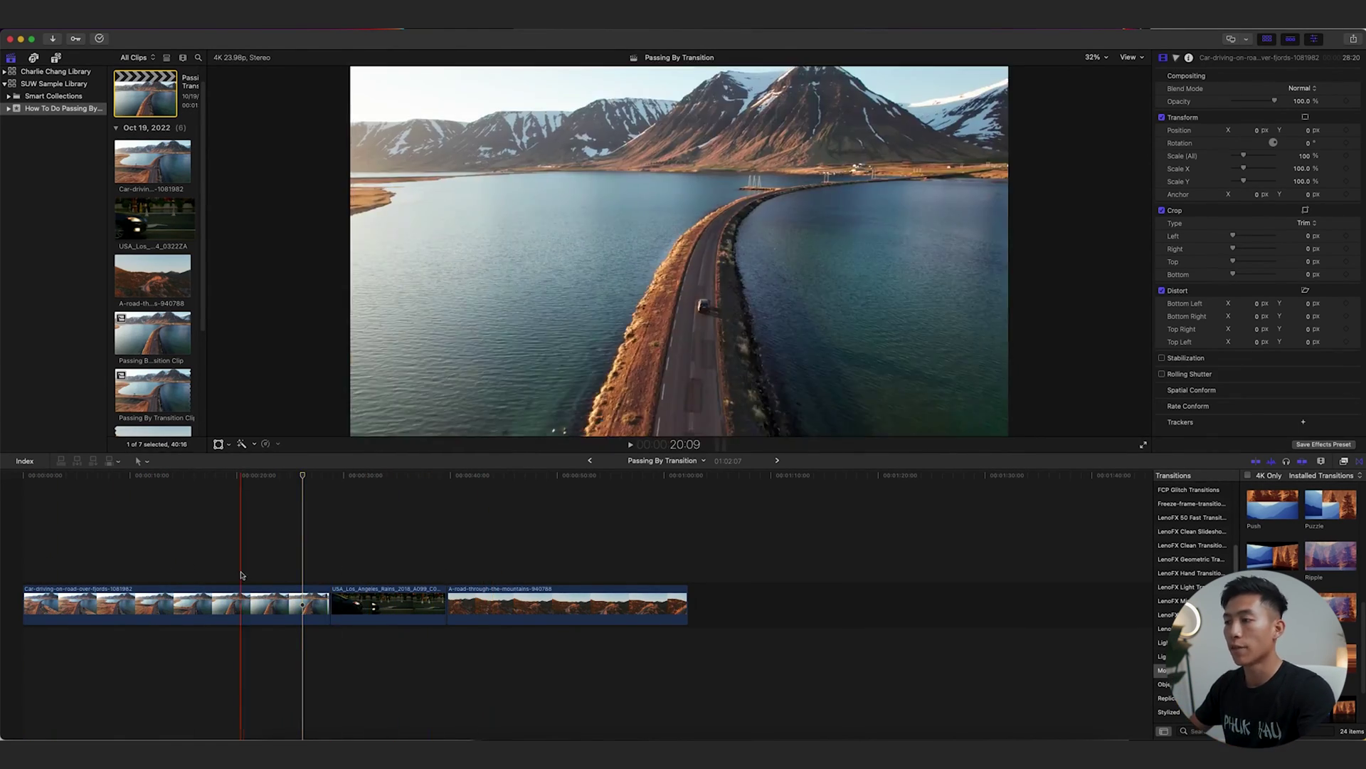
Apply a Ken Burns crop to the first fjord clip.
click(242, 602)
click(247, 602)
key(shift+c)
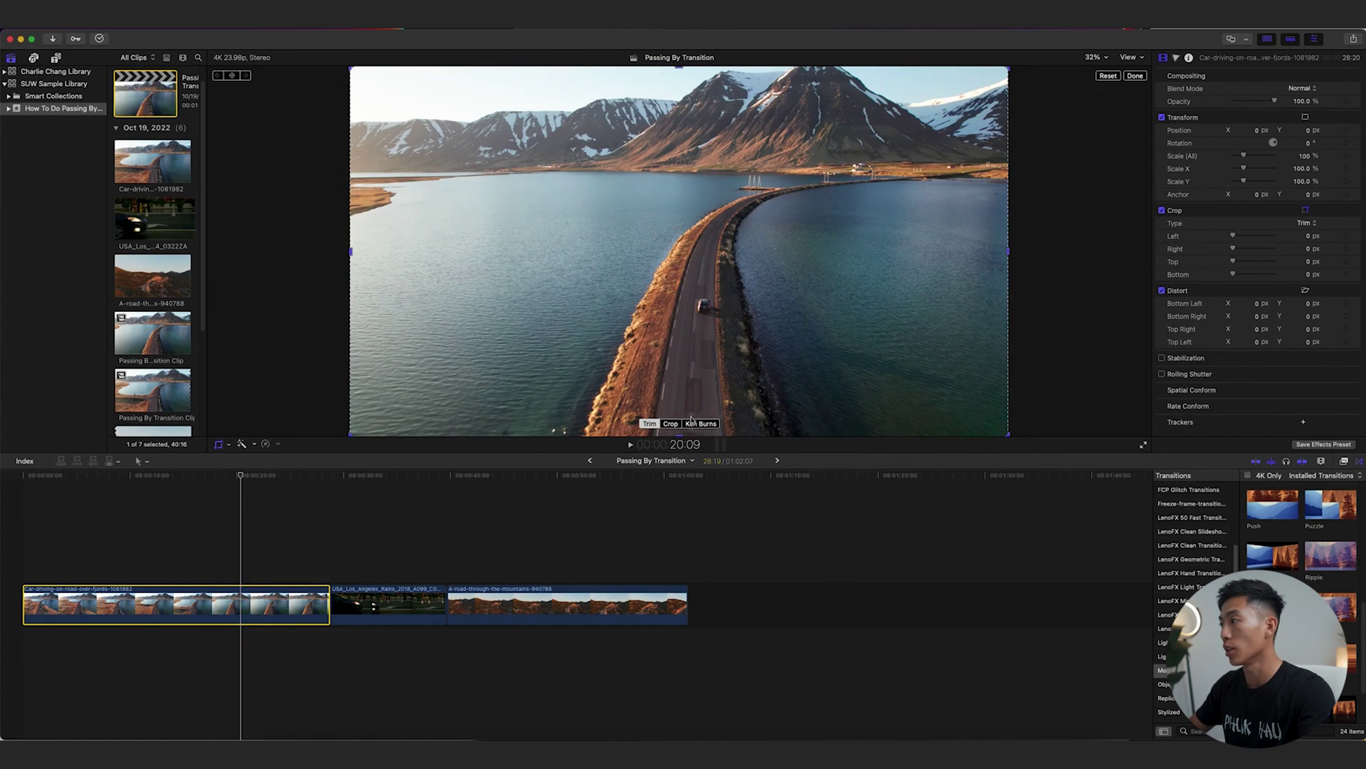
click(699, 424)
click(1135, 76)
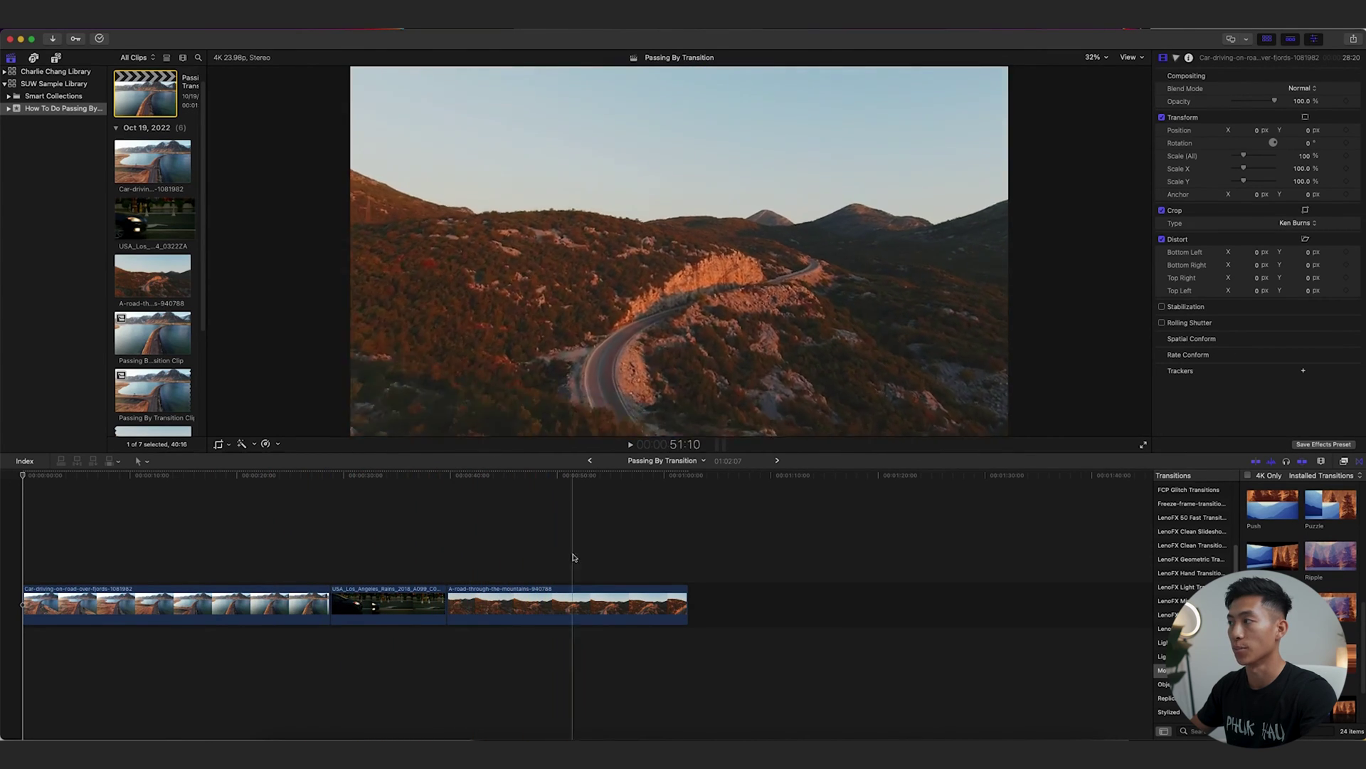
Apply Ken Burns to the compound clip, play it back, then break the compound clip apart.
click(296, 606)
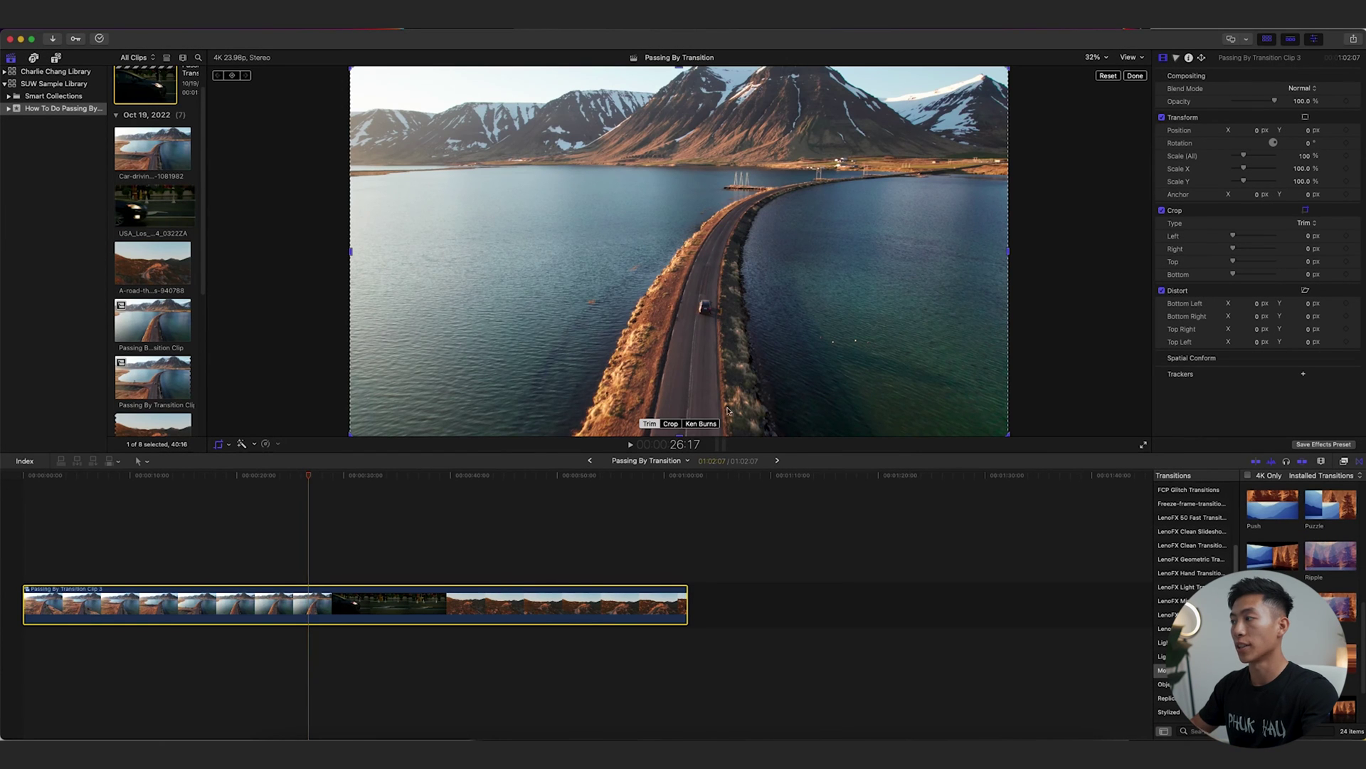
click(701, 424)
click(1135, 76)
key(space)
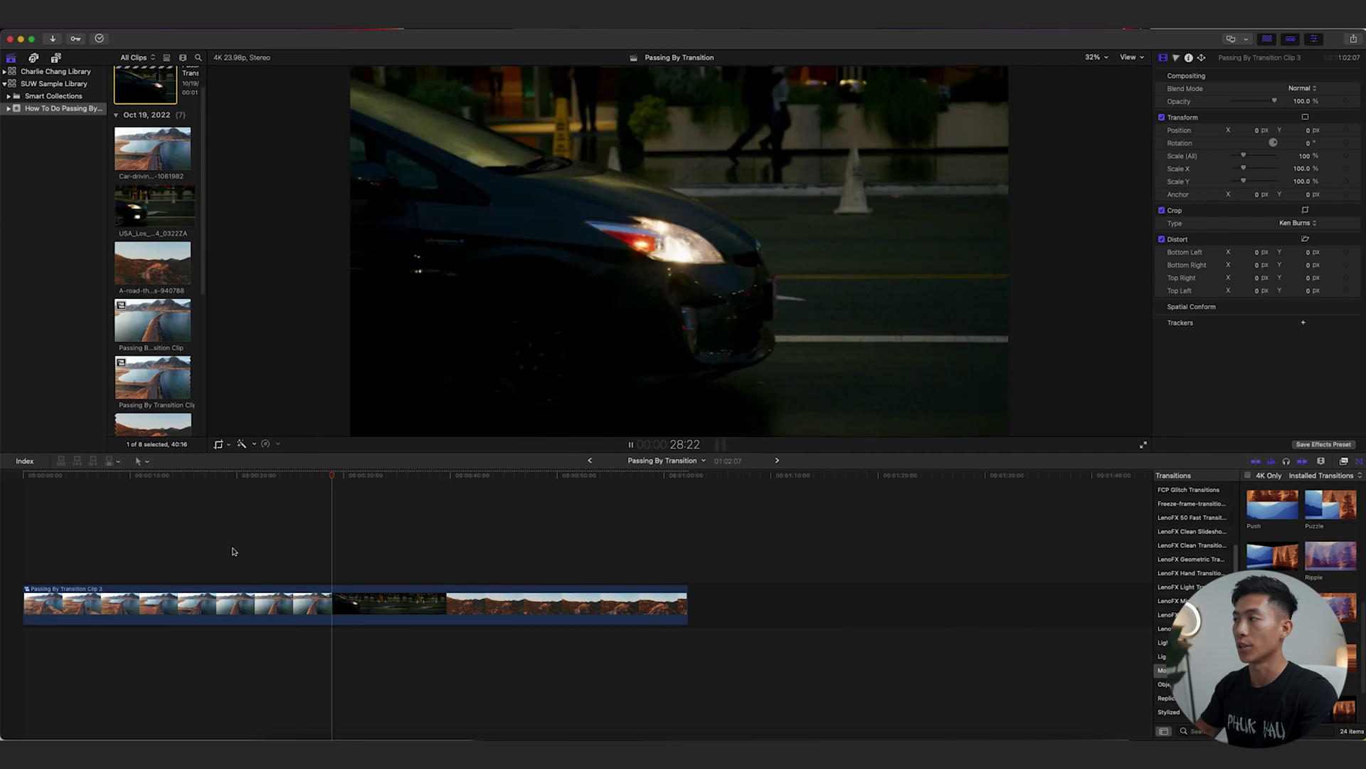
key(shift+super+g)
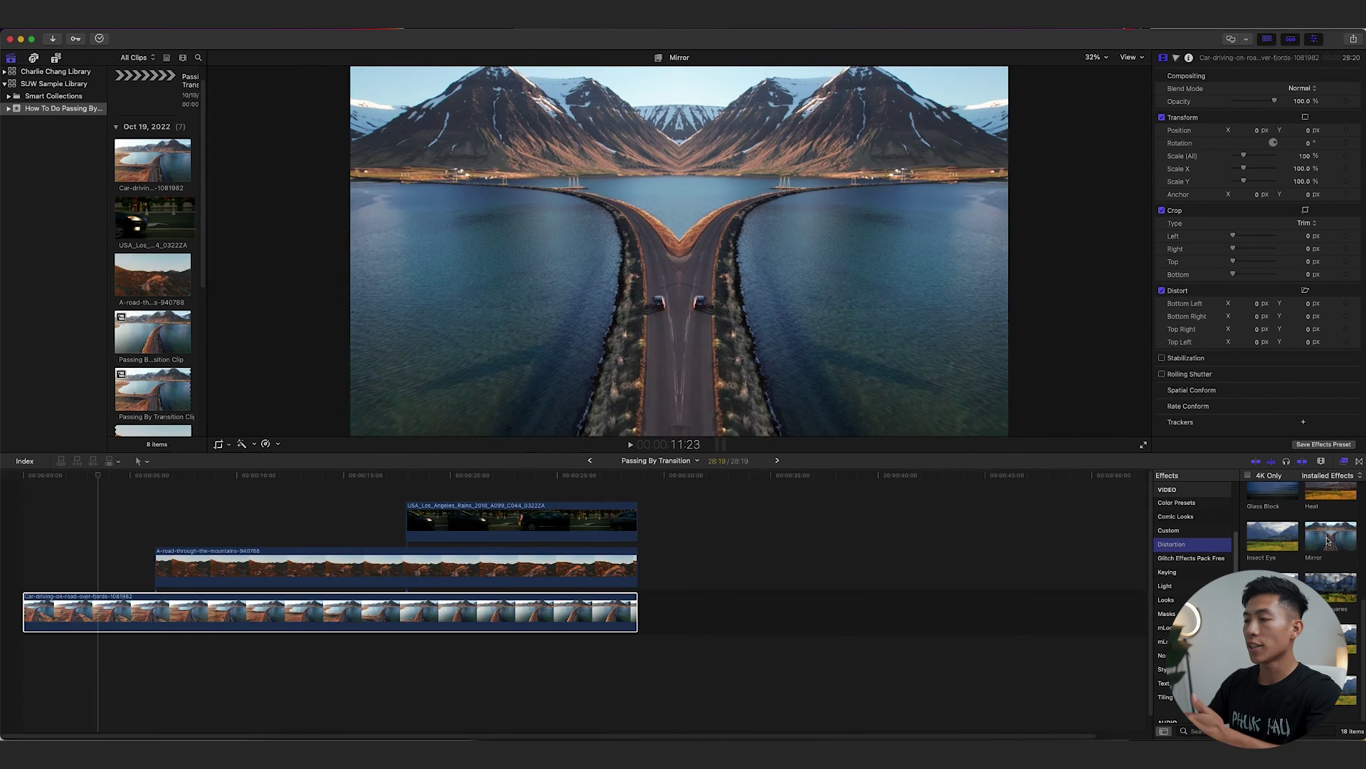
Apply the Mirror effect to the fjord clip and select all three stacked clips.
drag(1330, 538, 122, 599)
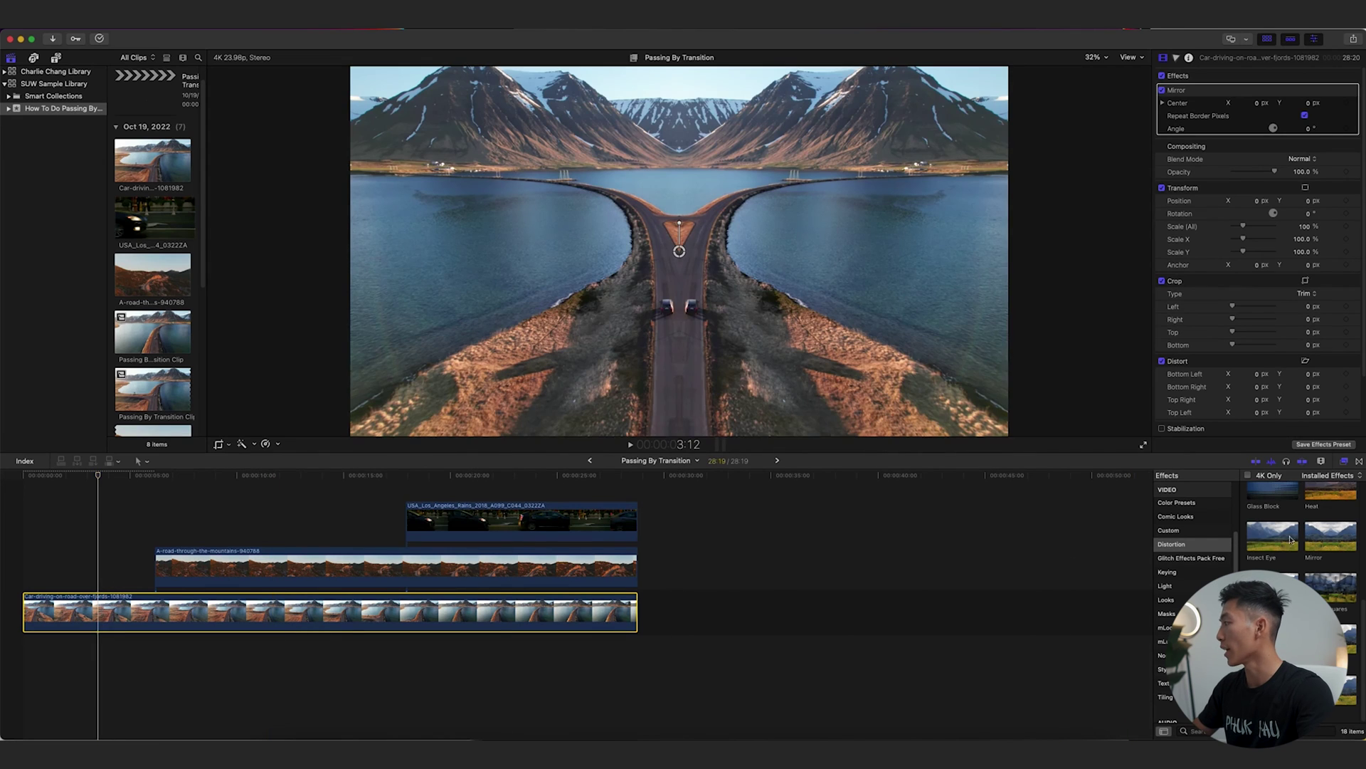
click(257, 563)
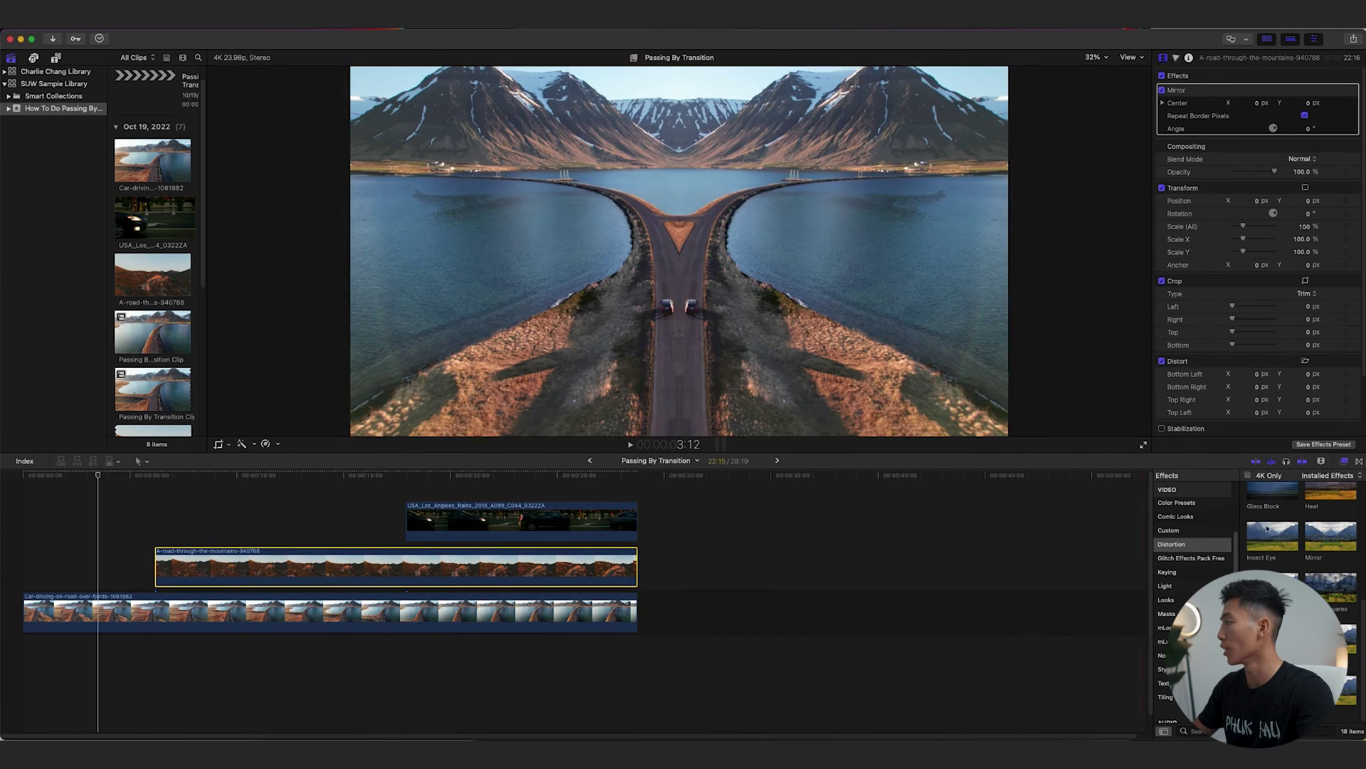
click(473, 507)
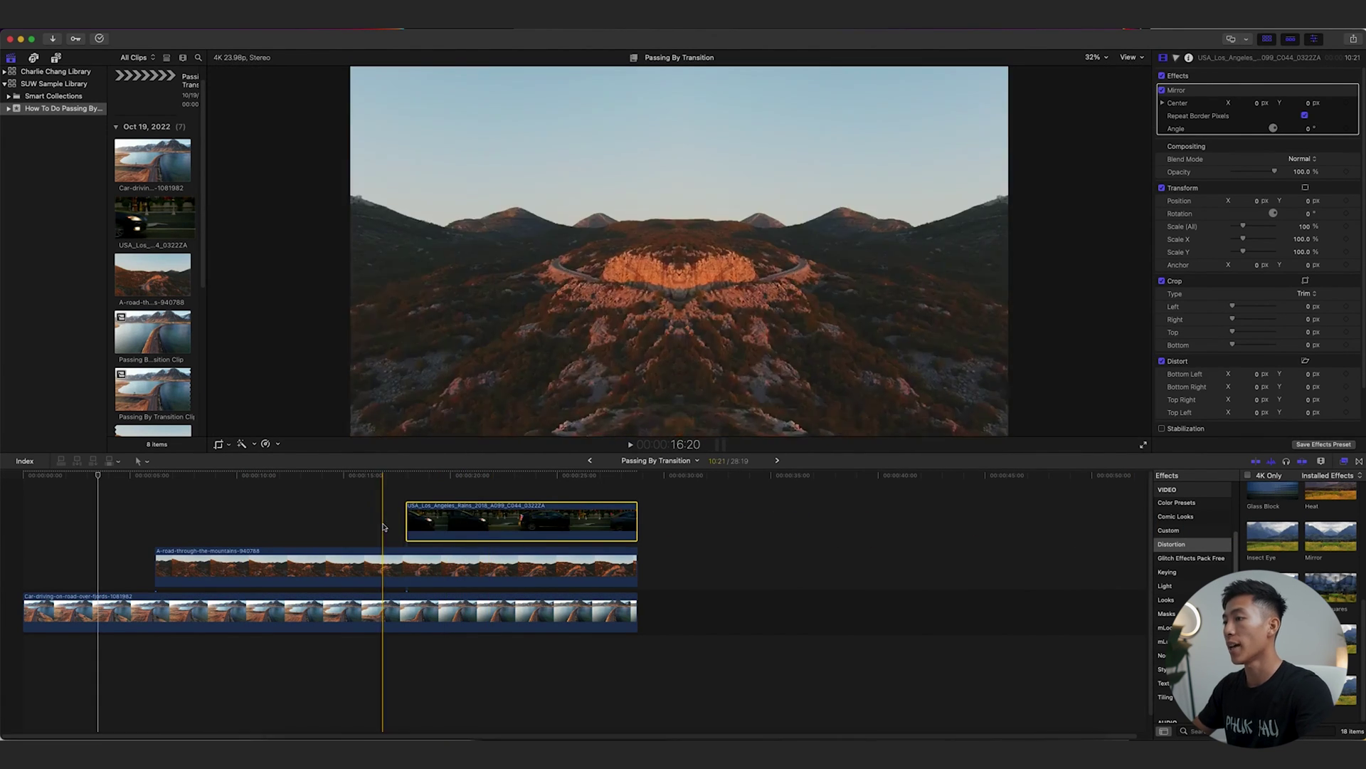
drag(433, 487, 401, 590)
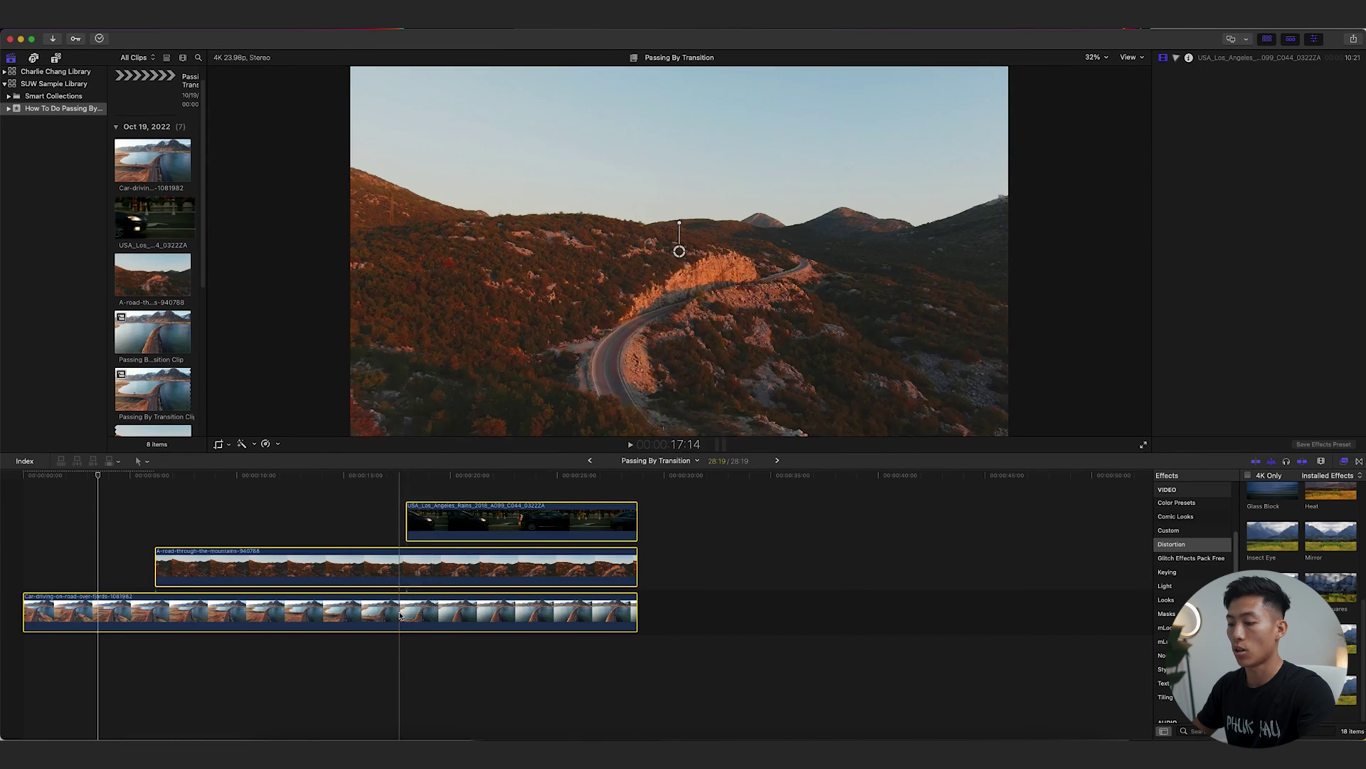
Group the stacked clips into 'Passing By Transition Clip 4' and apply Mirror across it.
key(super+4)
key(alt+g)
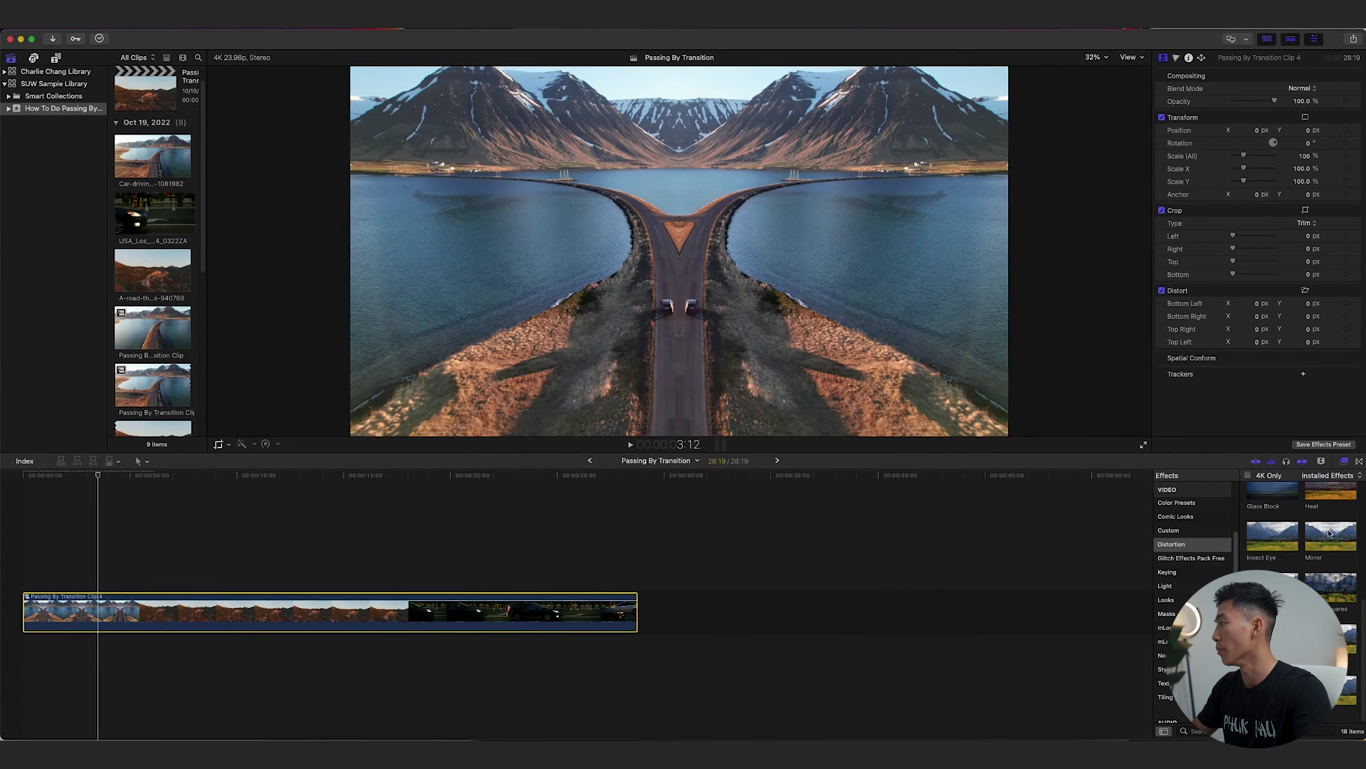
drag(1331, 536, 420, 613)
click(23, 559)
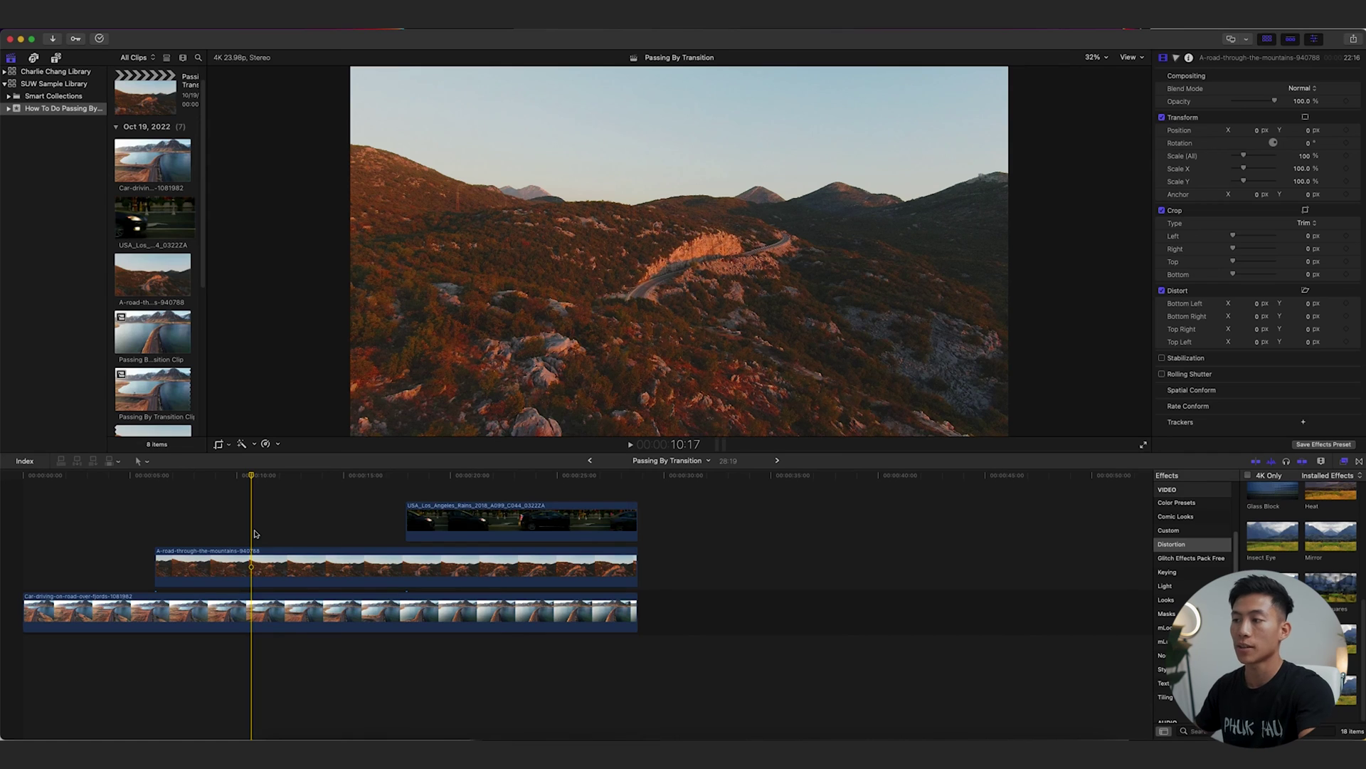
key(alt+super+1)
Select the mountain road clip in the timeline to inspect its properties.
click(253, 502)
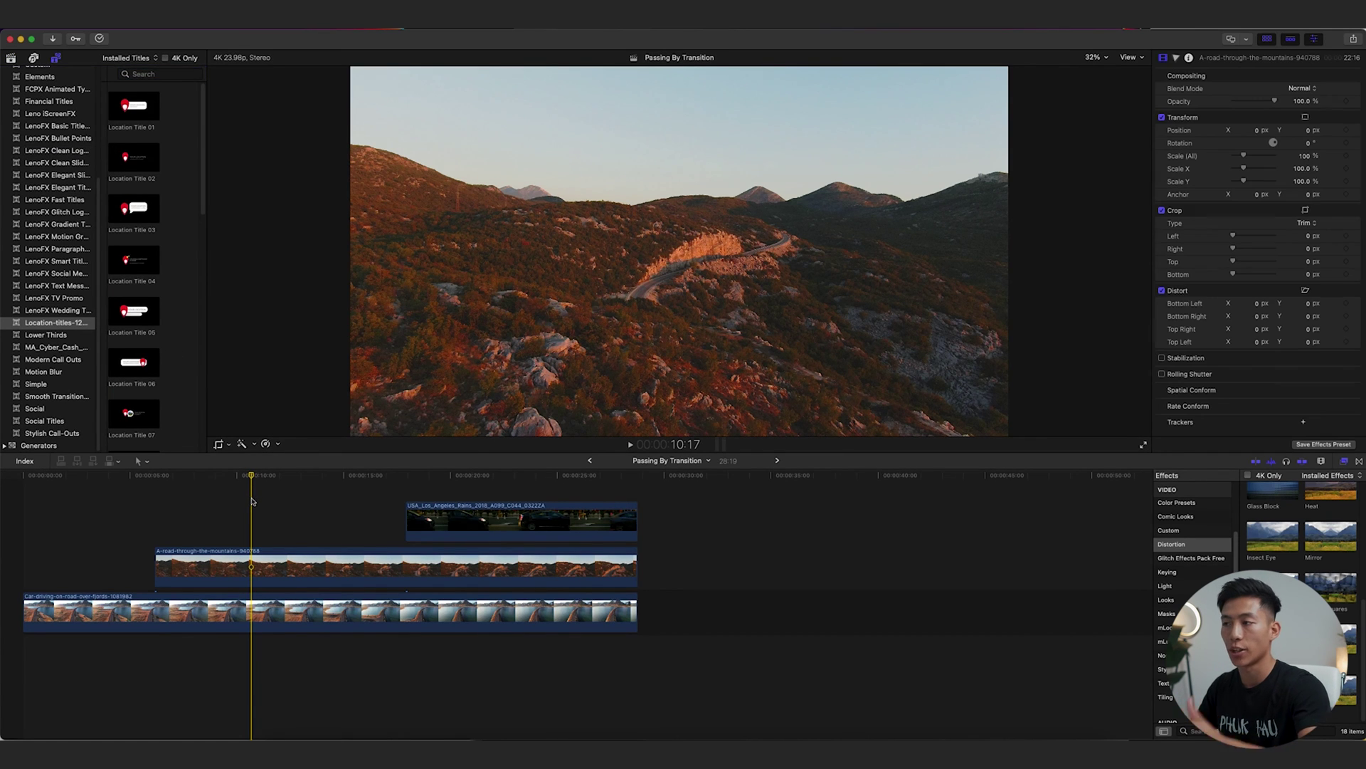